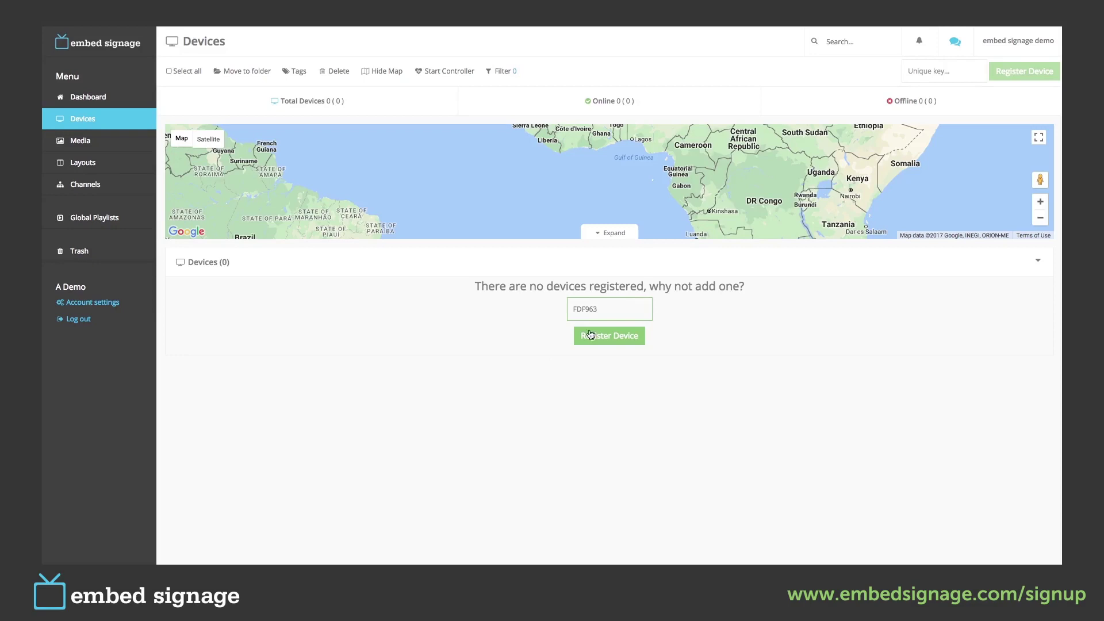
Enter the display's unique registration key and register the LG WebOS device
{"action": "left_click_drag", "start_coordinate": [603, 307], "coordinate": [564, 308]}
{"action": "left_click", "coordinate": [611, 310]}
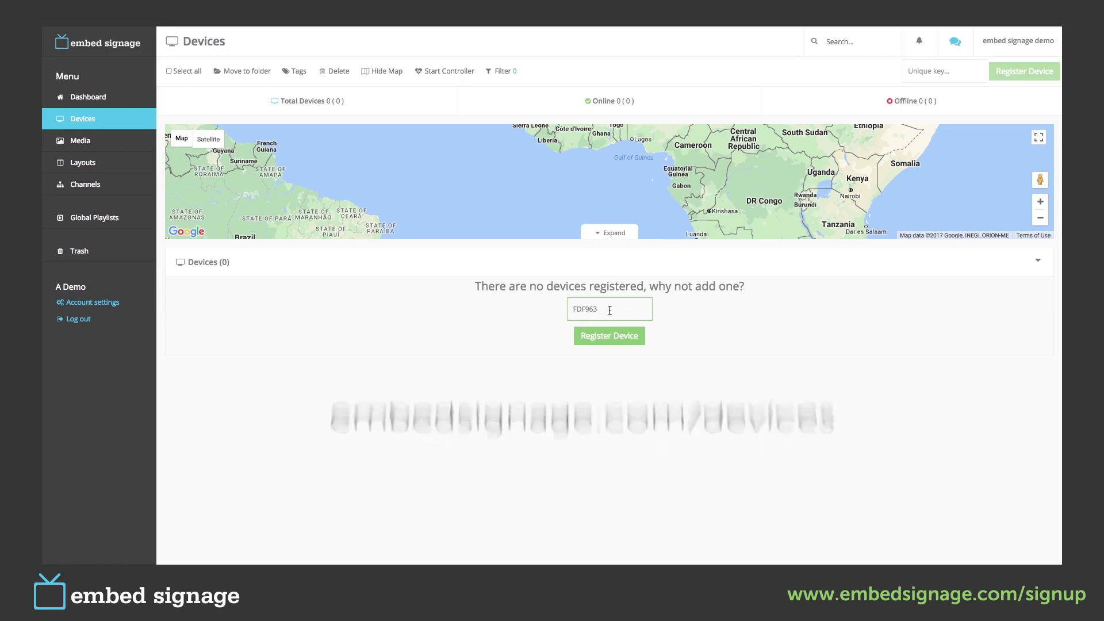
{"action": "left_click", "coordinate": [600, 309]}
{"action": "left_click_drag", "start_coordinate": [600, 309], "coordinate": [563, 310]}
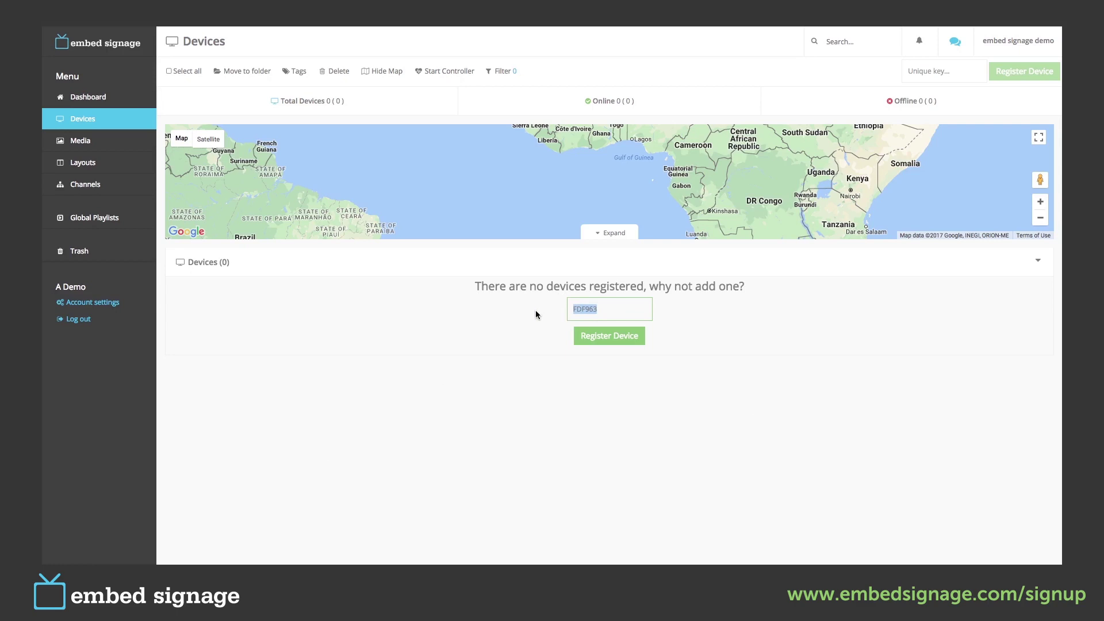
{"action": "left_click", "coordinate": [611, 341]}
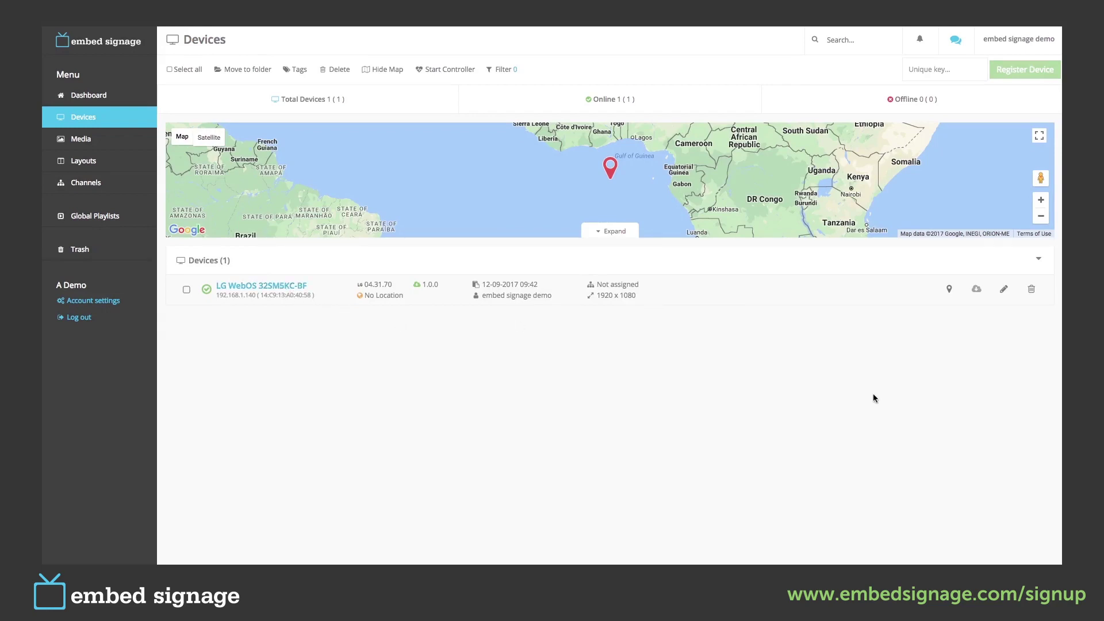
Open the LG WebOS 32SM5KC-BF edit page and rename the device to 'Name'
{"action": "left_click", "coordinate": [1006, 291]}
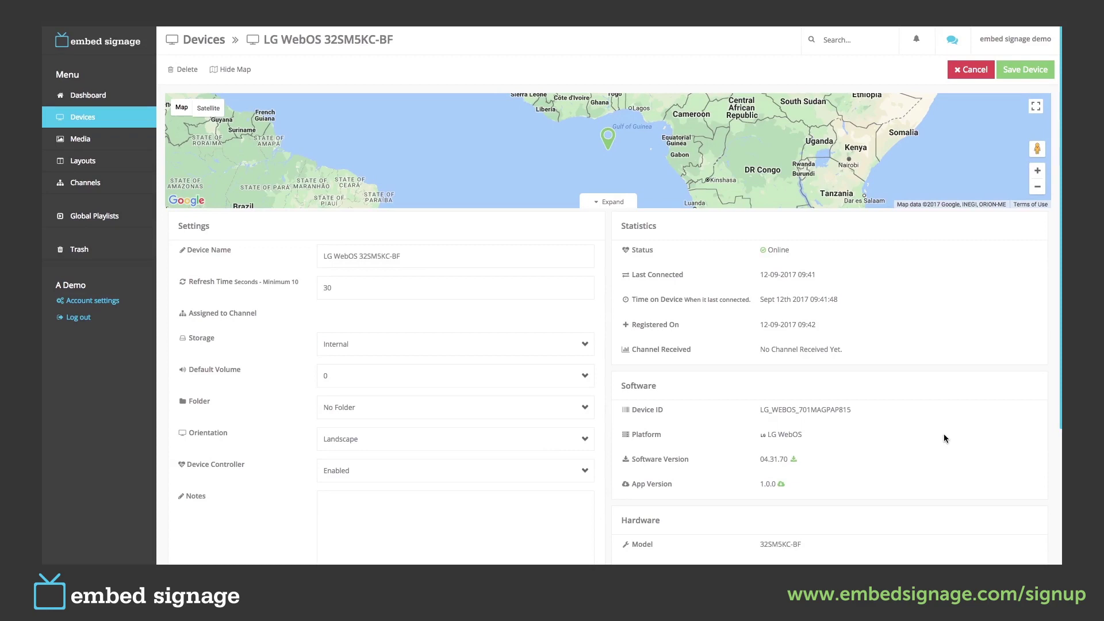
{"action": "scroll", "coordinate": [944, 435], "scroll_direction": "down", "scroll_amount": 3}
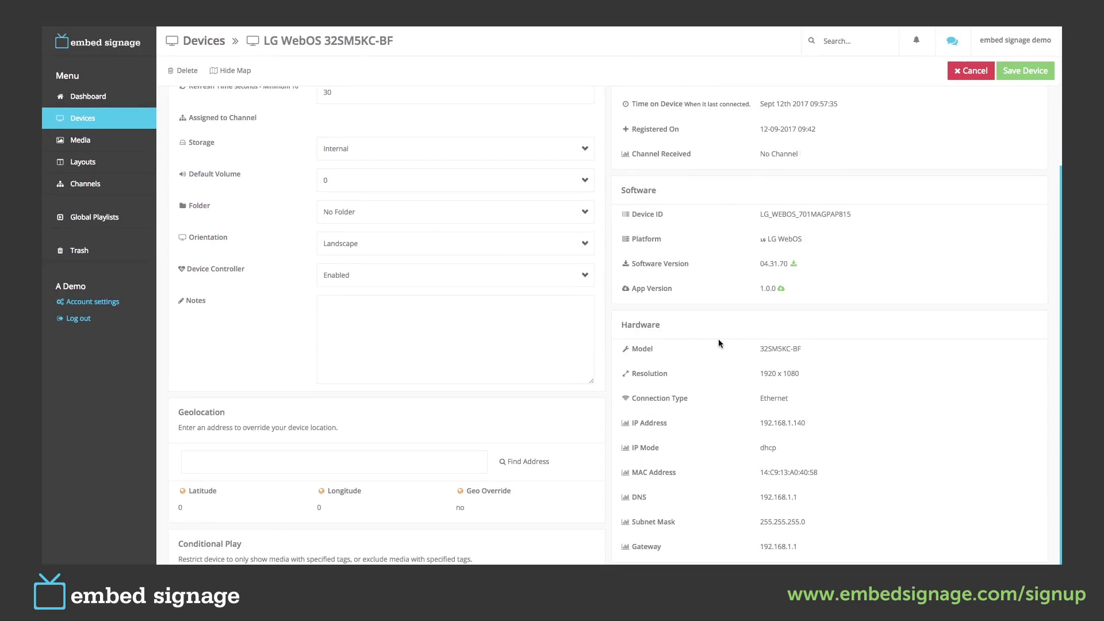
{"action": "scroll", "coordinate": [719, 343], "scroll_direction": "up", "scroll_amount": 3}
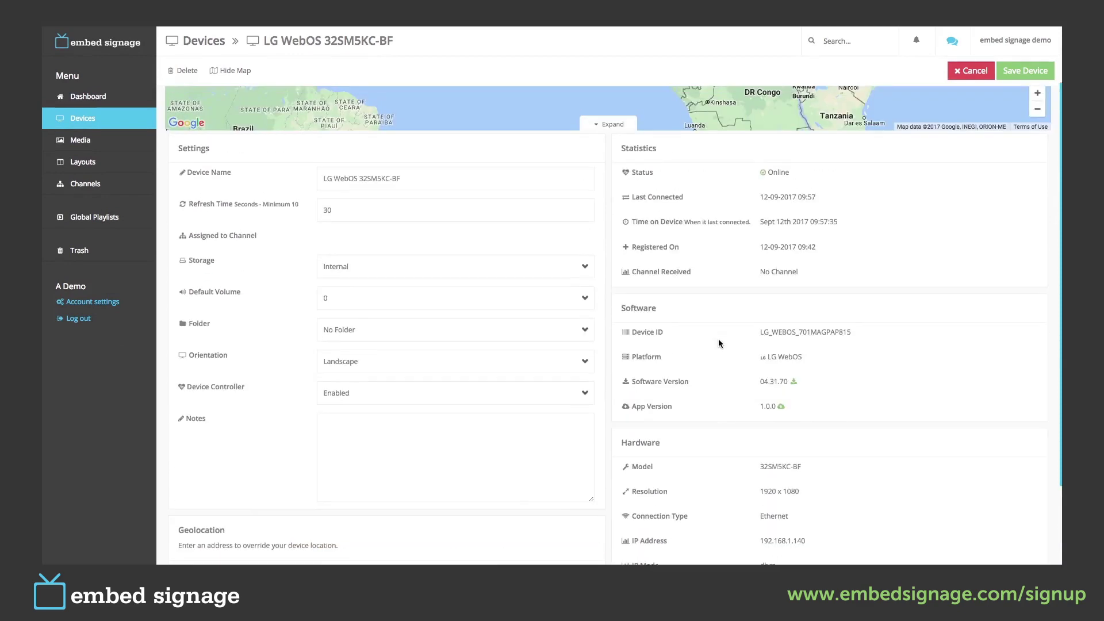
{"action": "left_click_drag", "start_coordinate": [405, 219], "coordinate": [316, 224]}
{"action": "type", "text": "Name"}
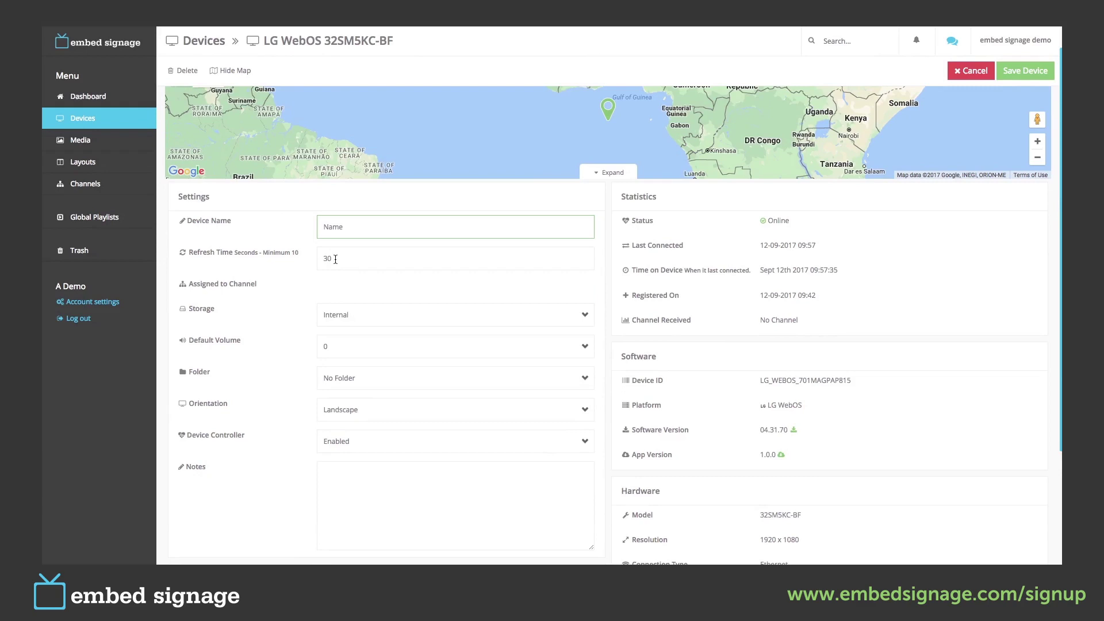
{"action": "left_click_drag", "start_coordinate": [335, 259], "coordinate": [313, 262]}
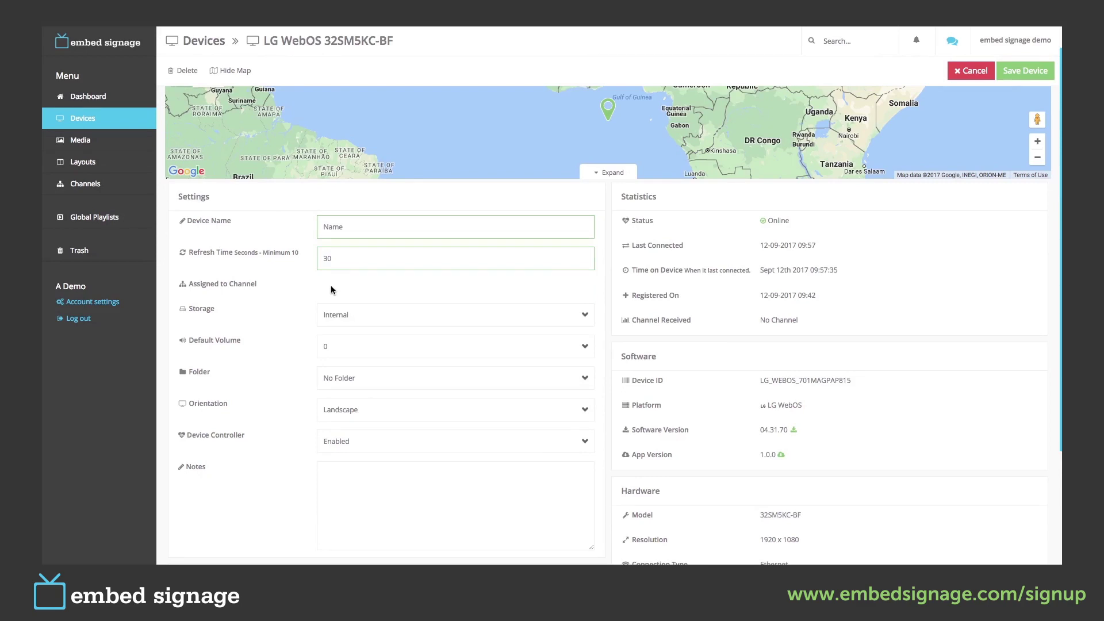
{"action": "left_click", "coordinate": [380, 322]}
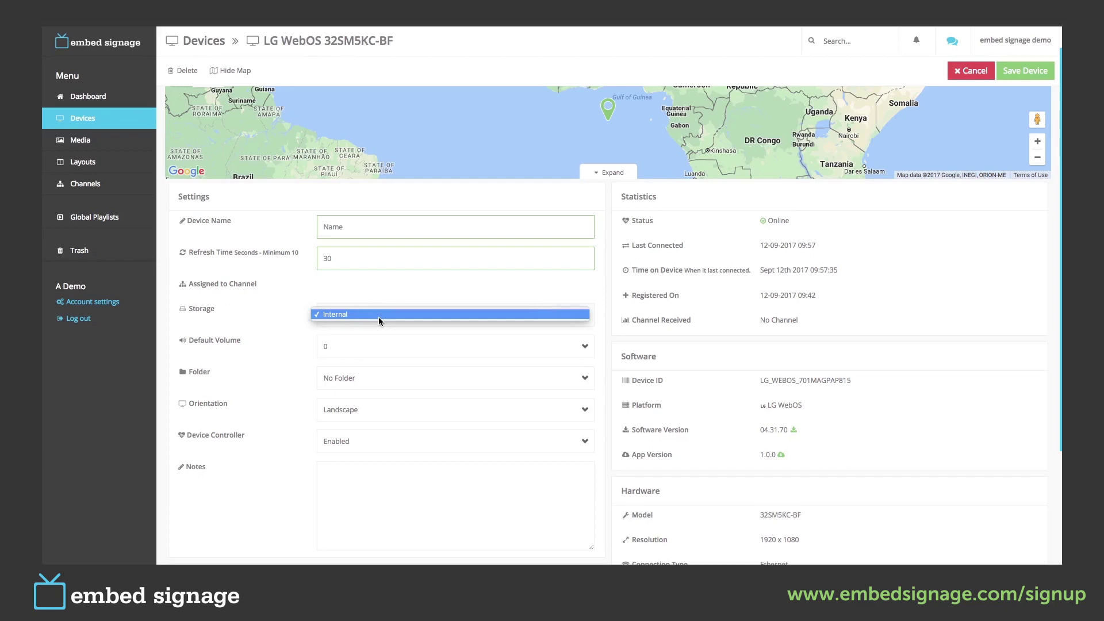
{"action": "left_click", "coordinate": [378, 317]}
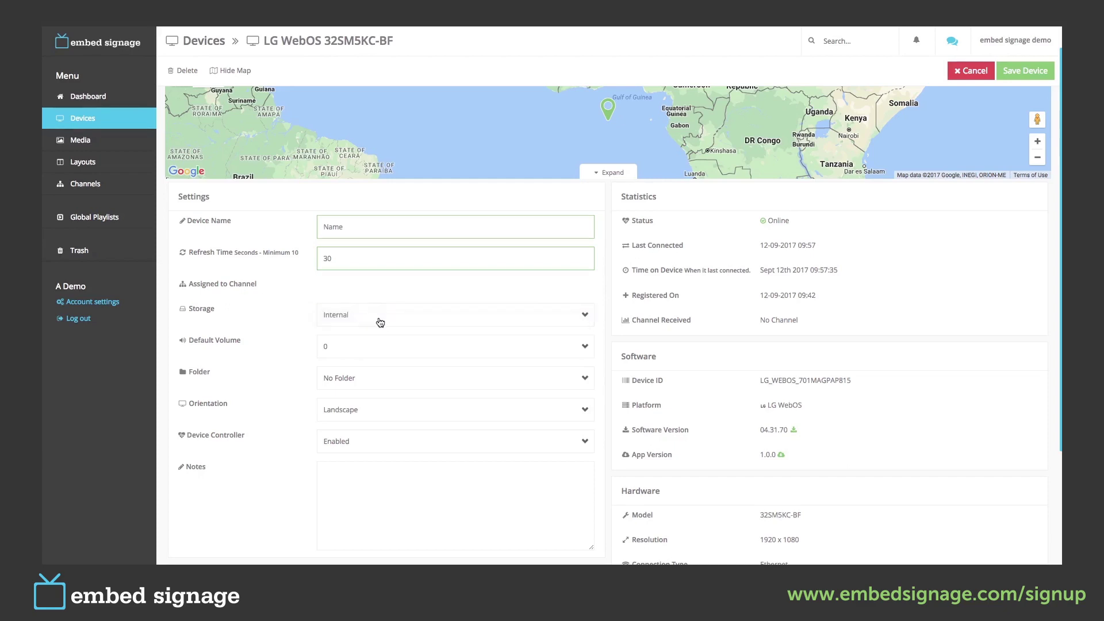
{"action": "left_click", "coordinate": [399, 354]}
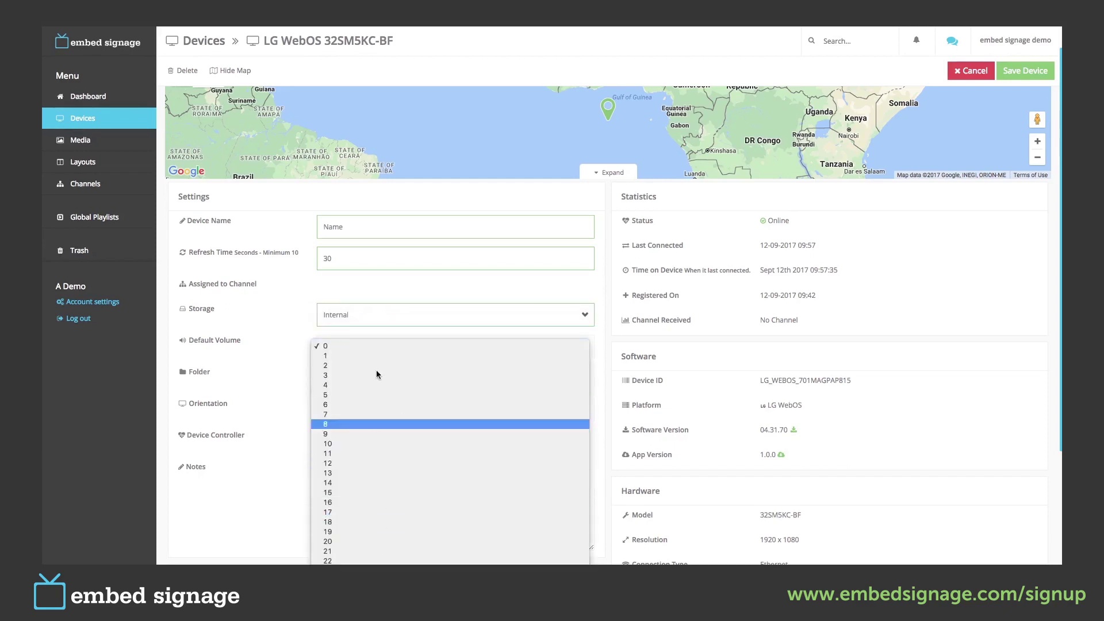
{"action": "left_click", "coordinate": [365, 346]}
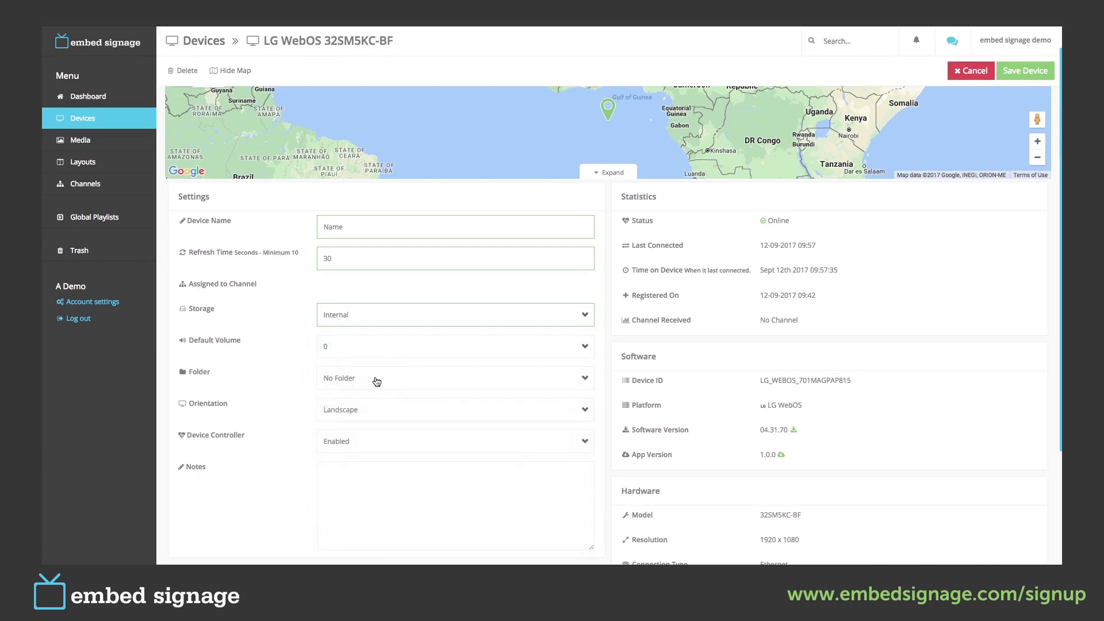
{"action": "left_click", "coordinate": [390, 412]}
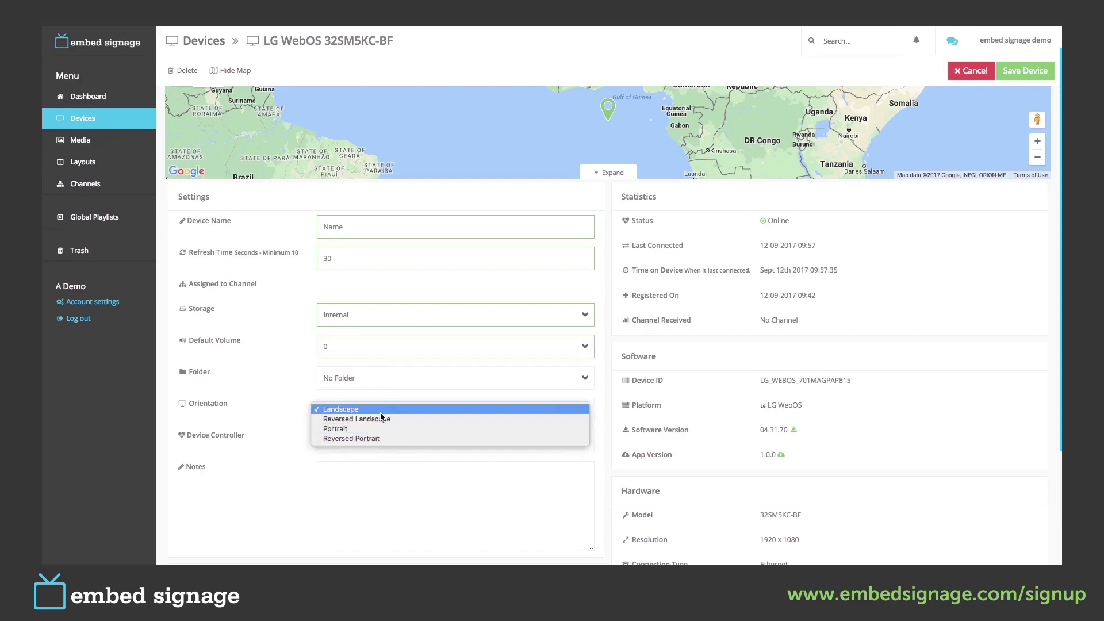
{"action": "left_click", "coordinate": [373, 411]}
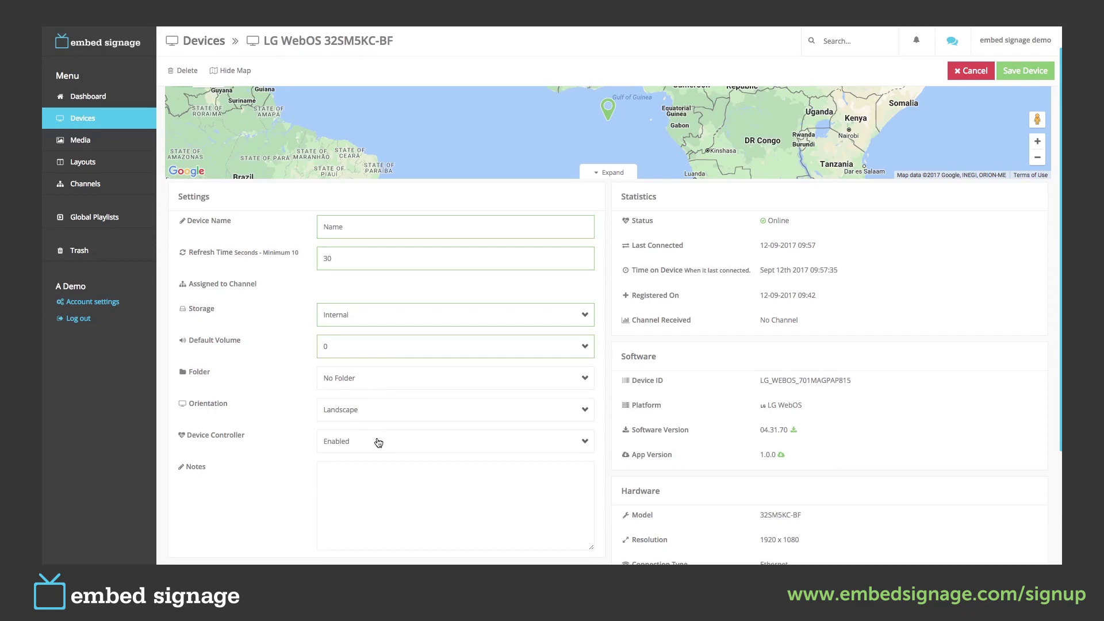
Look up the display's UK postcode under Geolocation to fill latitude, longitude and map pin
{"action": "scroll", "coordinate": [379, 442], "scroll_direction": "down", "scroll_amount": 3}
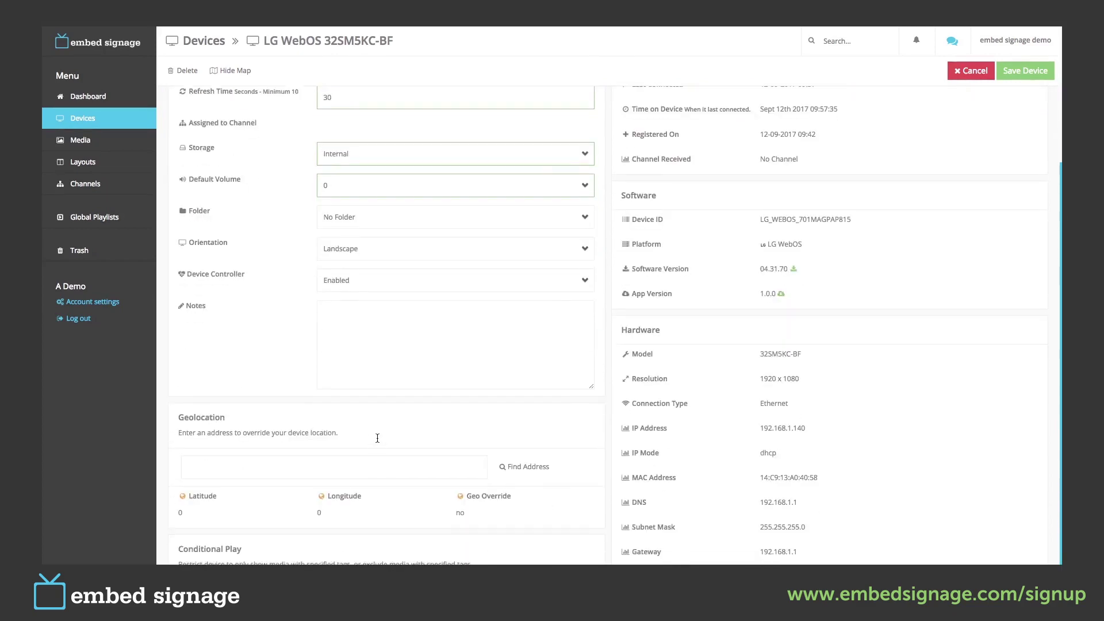
{"action": "left_click", "coordinate": [295, 465]}
{"action": "type", "text": "Gu"}
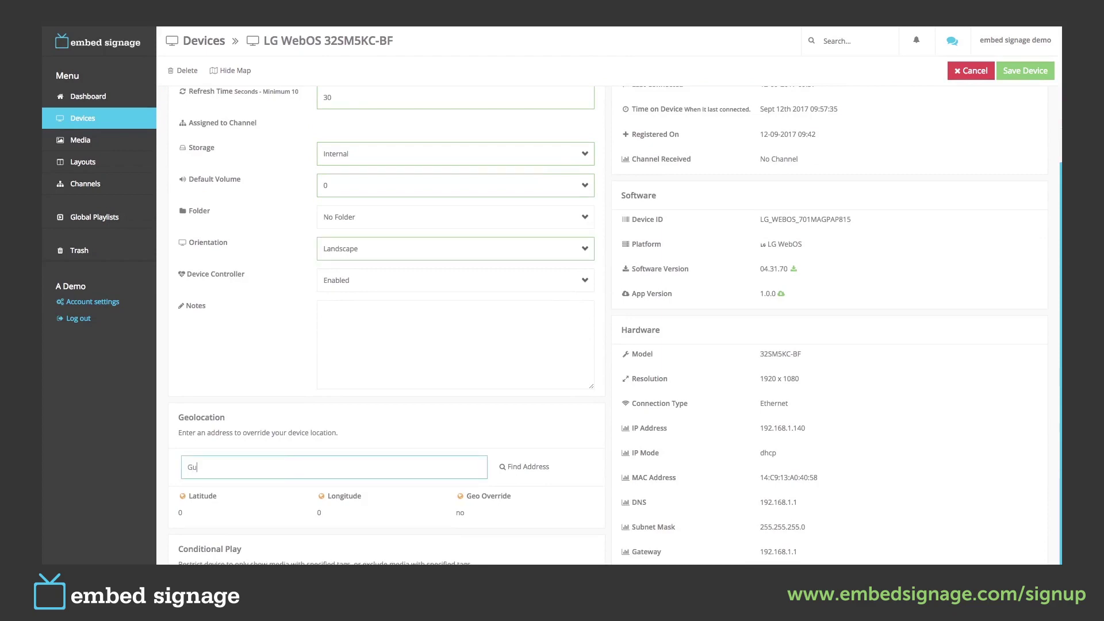
{"action": "type", "text": "16 6dl"}
{"action": "left_click", "coordinate": [528, 467]}
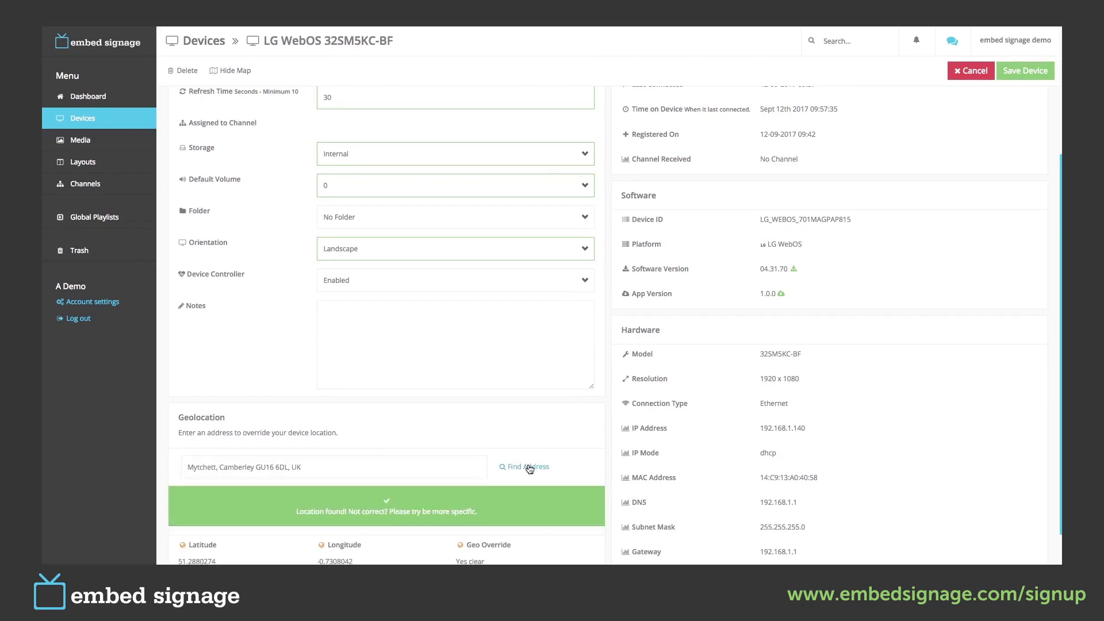
{"action": "scroll", "coordinate": [657, 422], "scroll_direction": "up", "scroll_amount": 4}
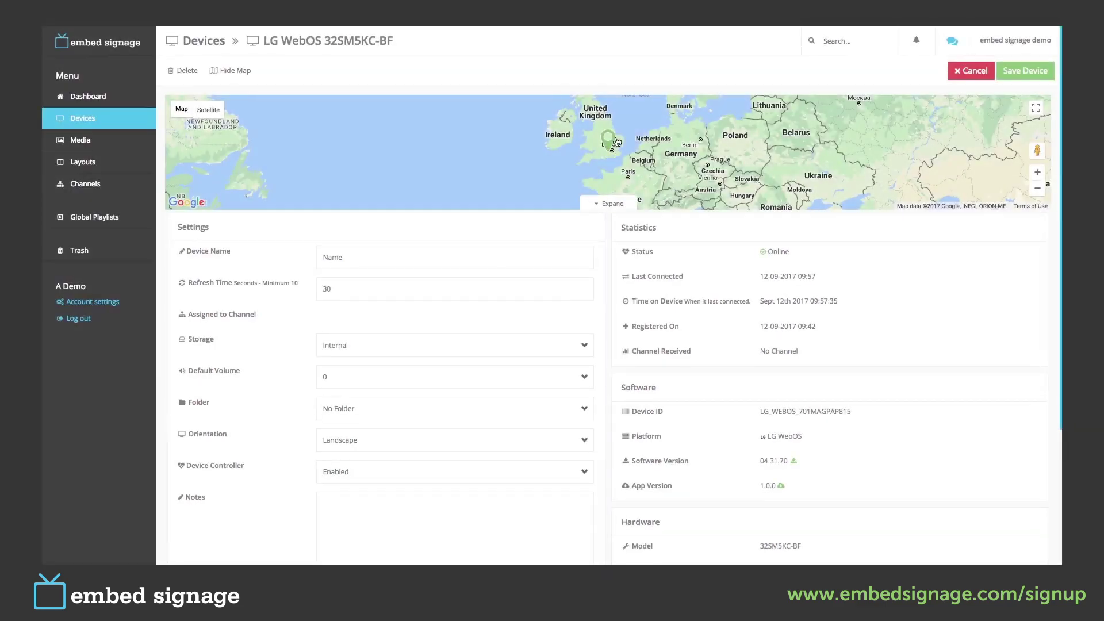
Save the renamed, geolocated device and select all devices on the Devices list
{"action": "left_click", "coordinate": [1025, 77]}
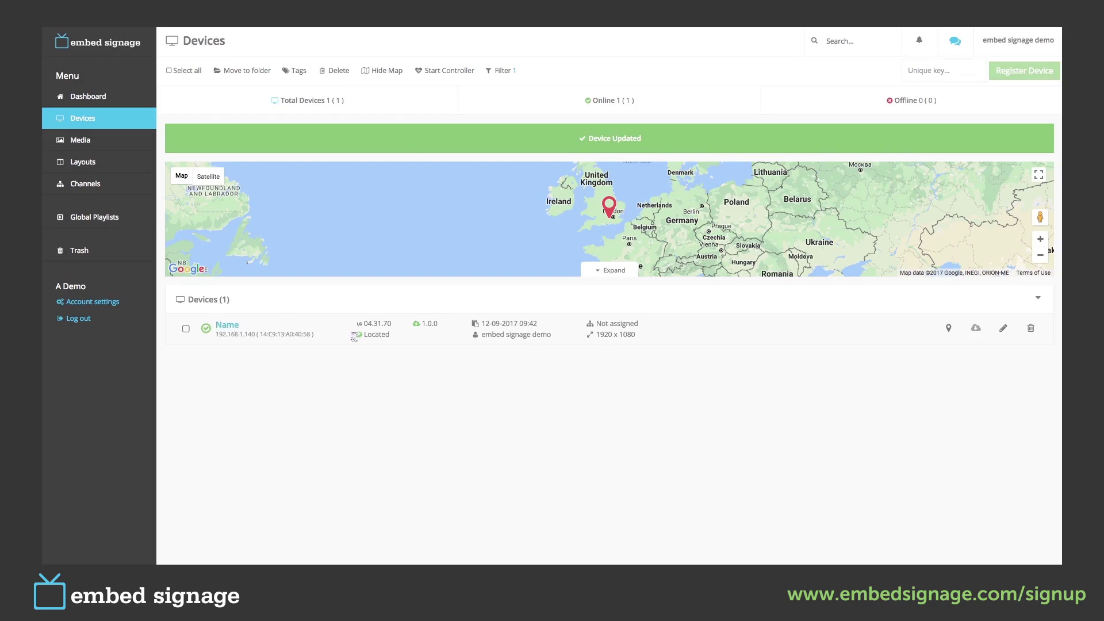
{"action": "mouse_move", "coordinate": [358, 336]}
{"action": "left_click", "coordinate": [182, 70]}
Hide and reshow the devices map, then use the Filter control to tick the Name device
{"action": "left_click", "coordinate": [383, 71]}
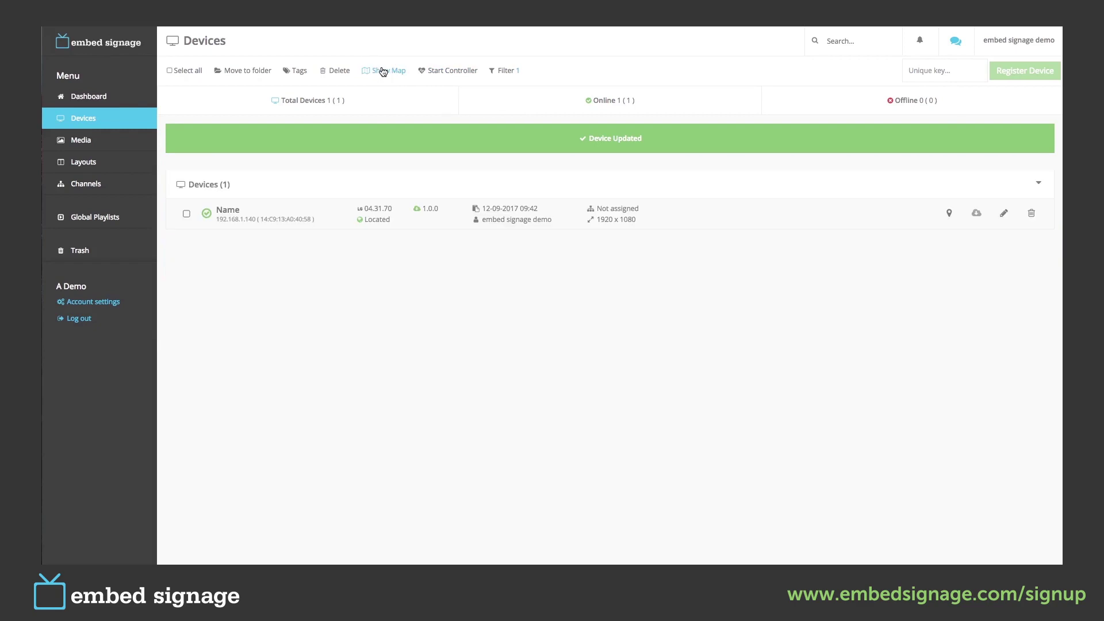
{"action": "left_click", "coordinate": [383, 70]}
{"action": "left_click", "coordinate": [502, 71]}
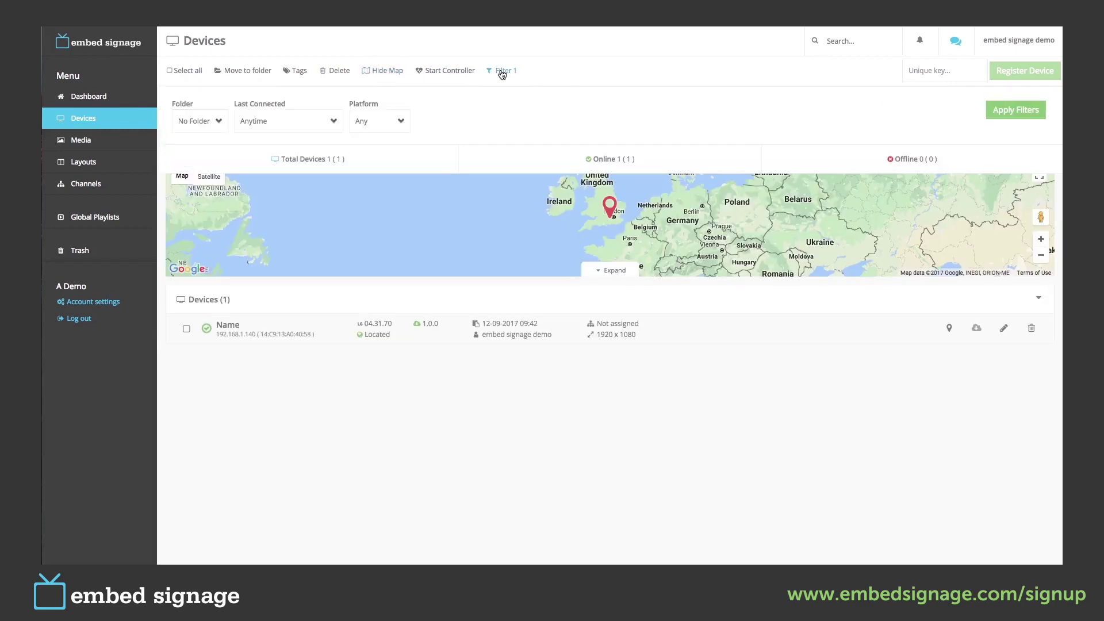
{"action": "left_click", "coordinate": [502, 71]}
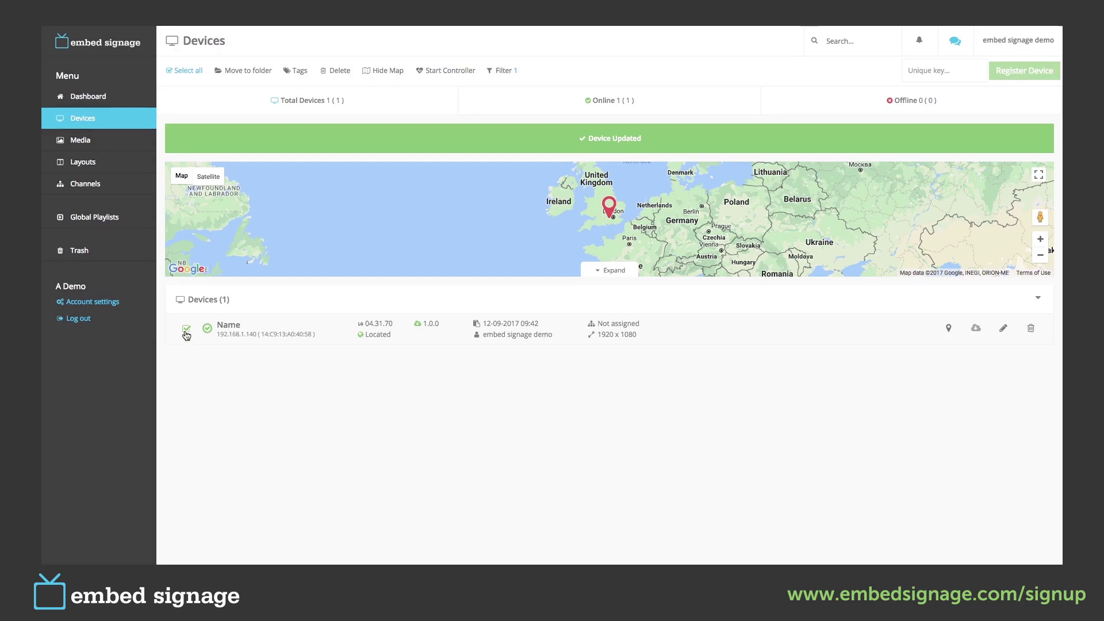
Start the controller, preview the DEVICE REGISTERED screen, refresh its screenshot, then stop the controller
{"action": "left_click", "coordinate": [457, 74]}
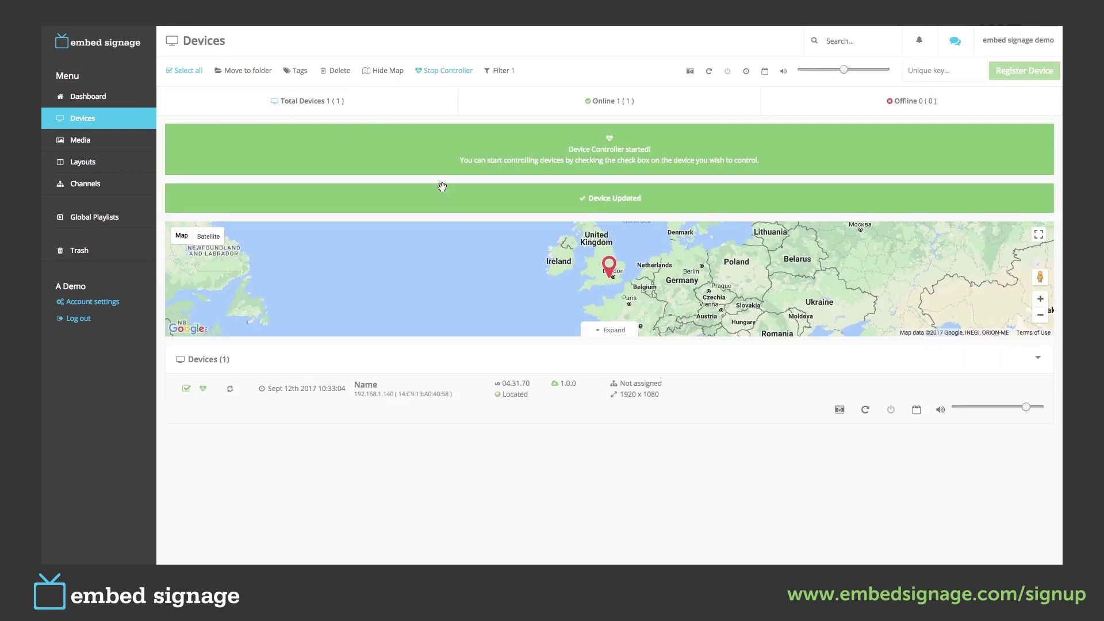
{"action": "left_click", "coordinate": [231, 391]}
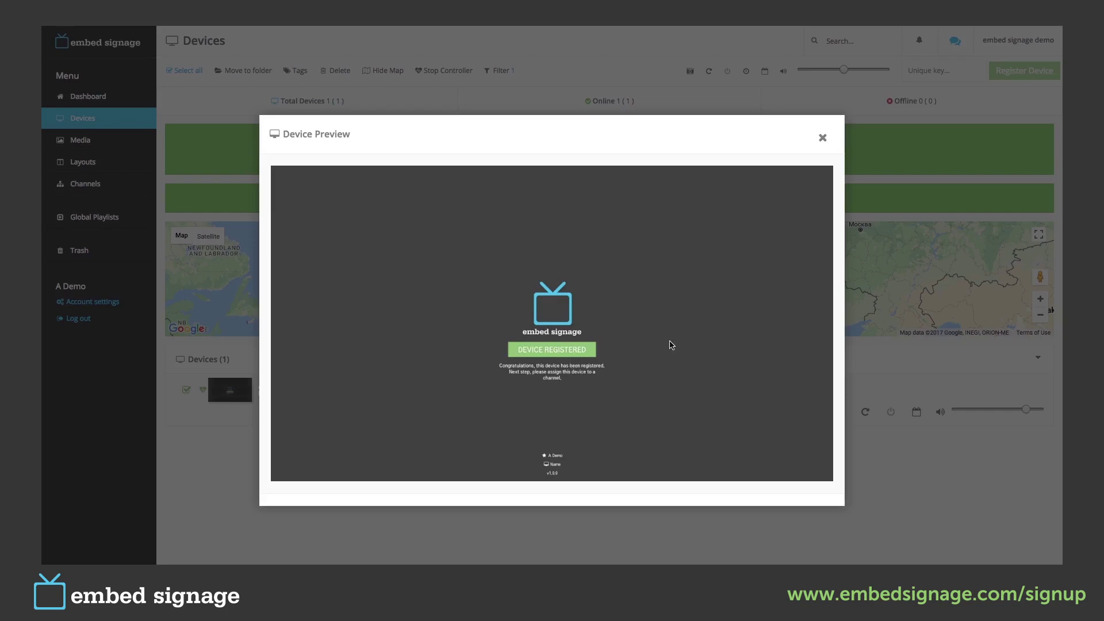
{"action": "left_click", "coordinate": [823, 139]}
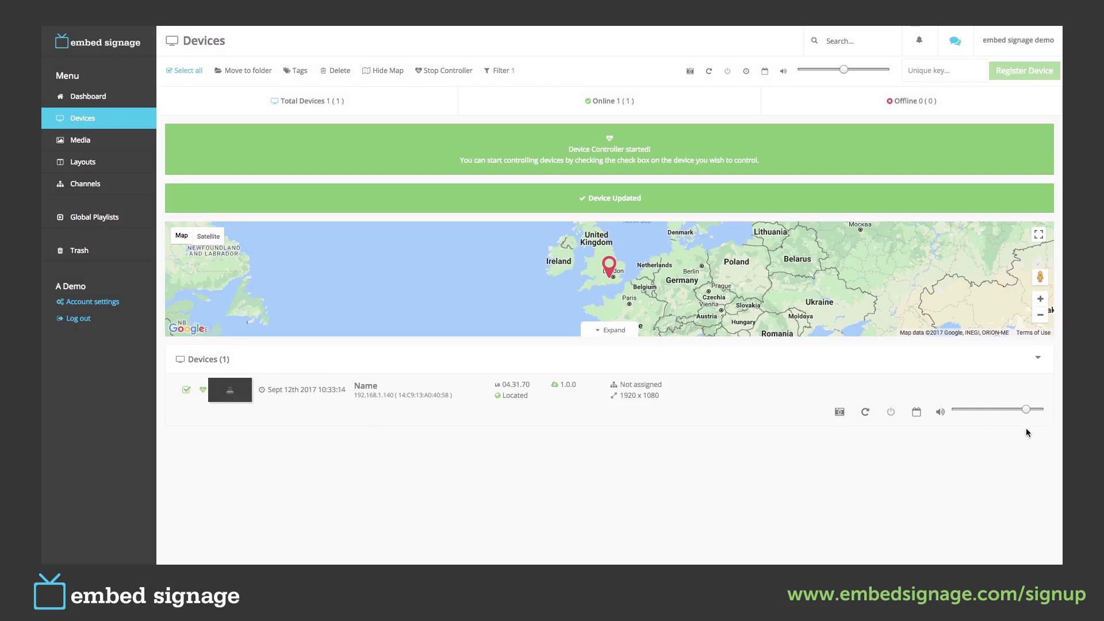
{"action": "left_click", "coordinate": [839, 413]}
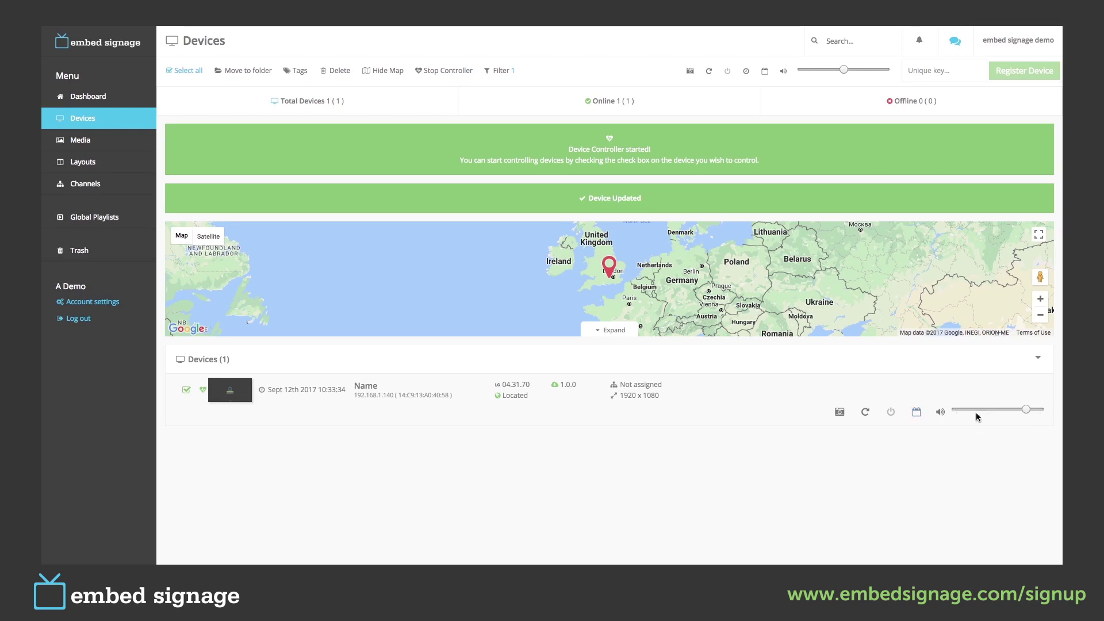
{"action": "left_click", "coordinate": [450, 76]}
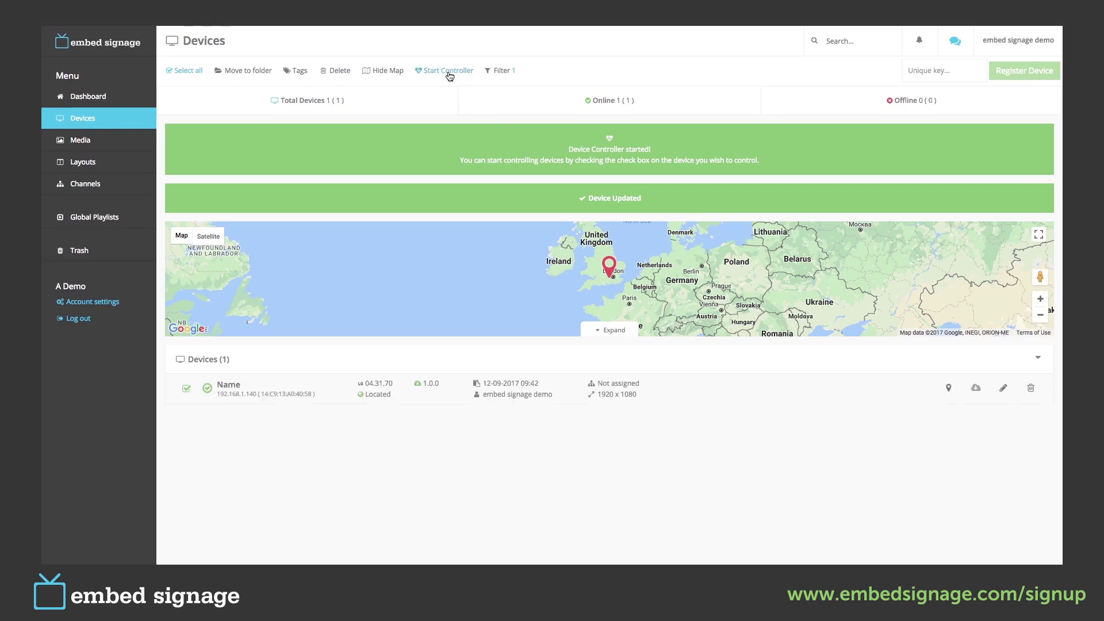